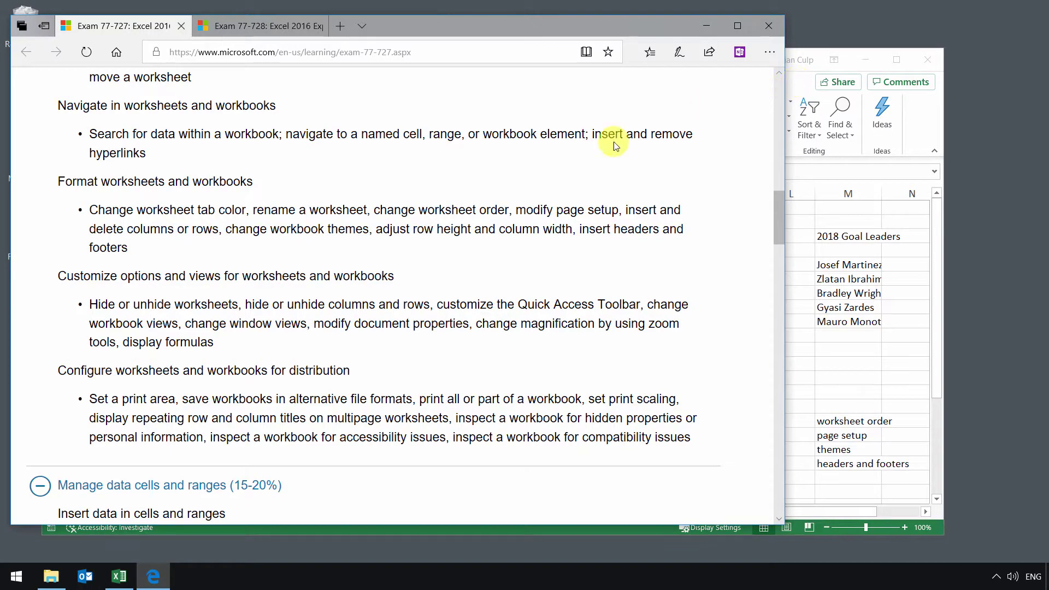
- Scroll the Exam 77-727 skills page and bring the Excel LAB Sandbox workbook to the front
scroll(562, 182, up, 5)
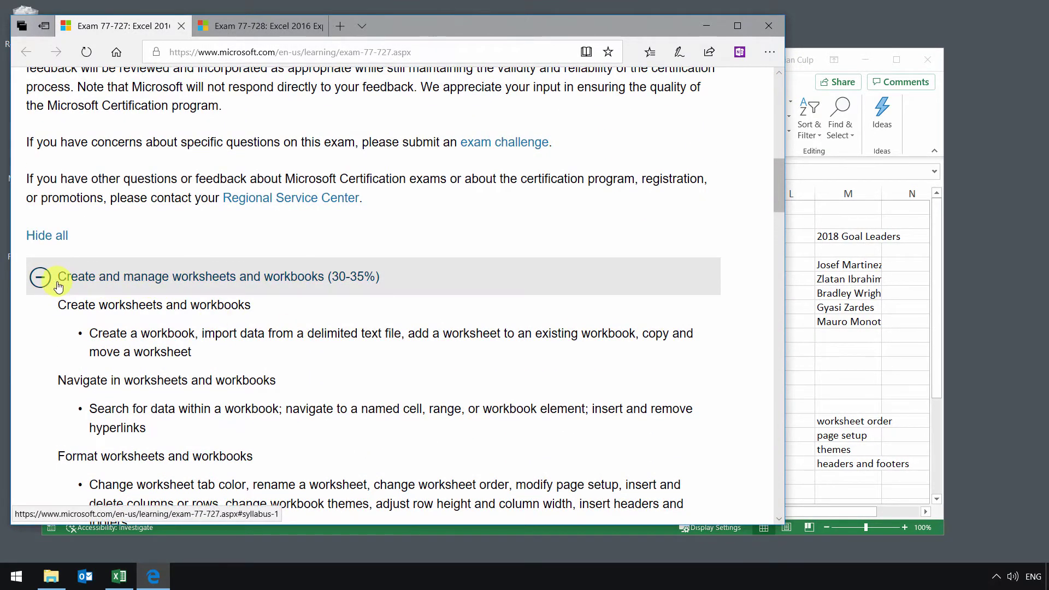
click(799, 81)
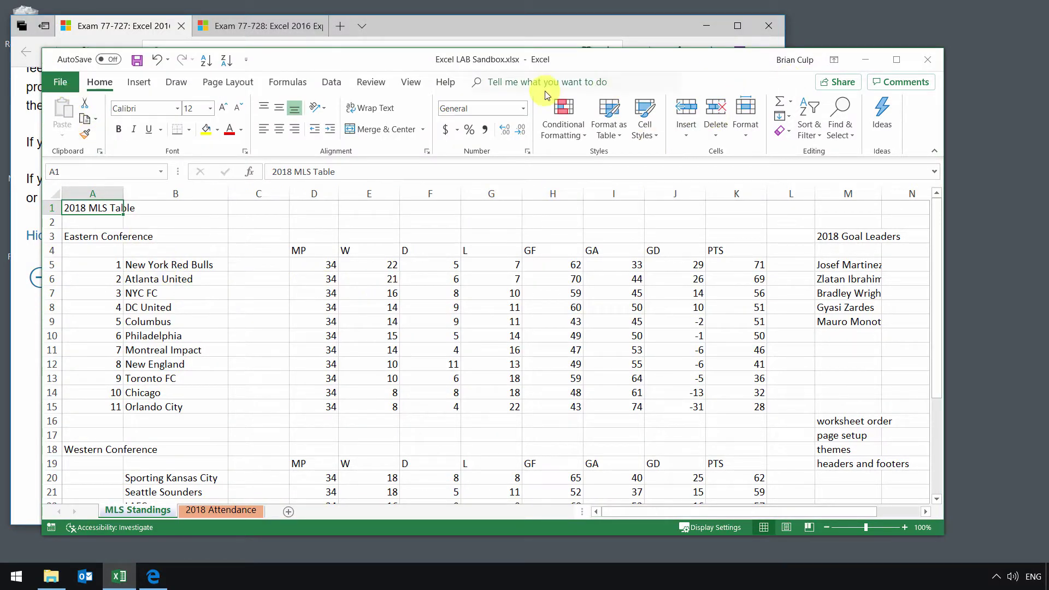
- Launch Inspect Document from the workbook's Info page under Check for Issues
click(61, 83)
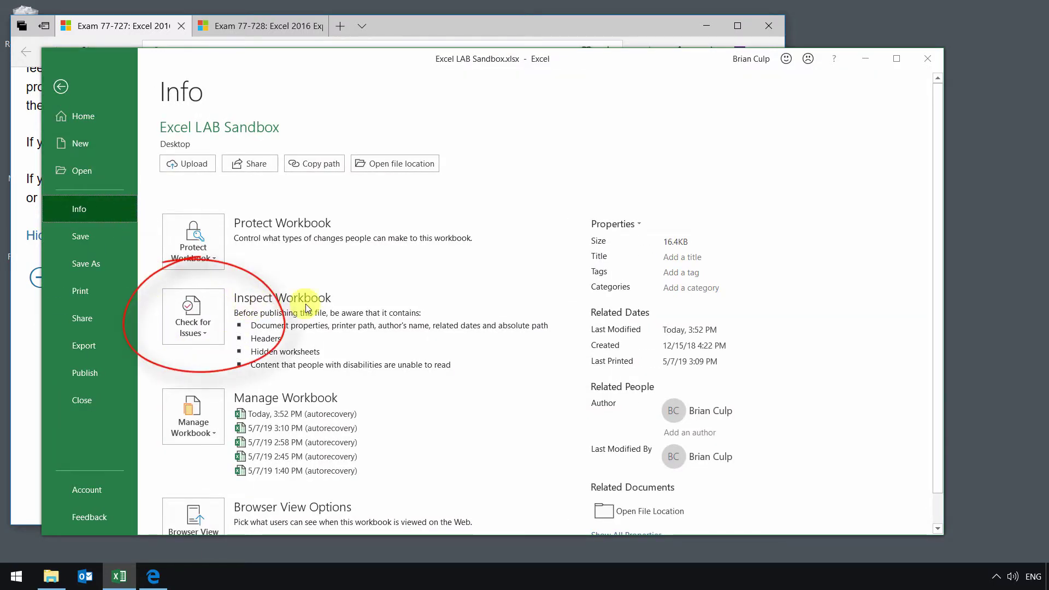
click(213, 341)
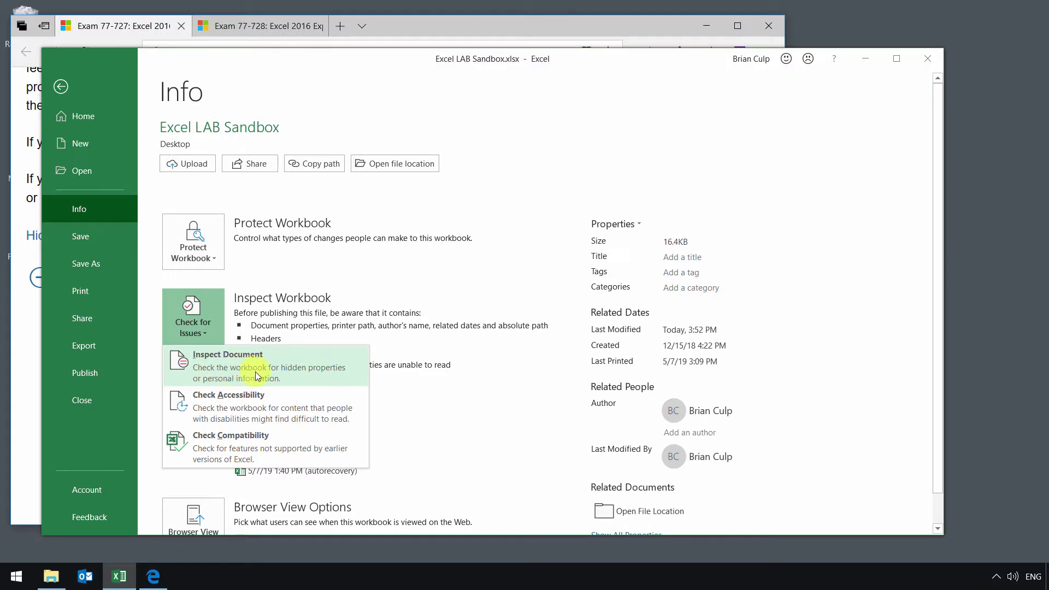
click(294, 376)
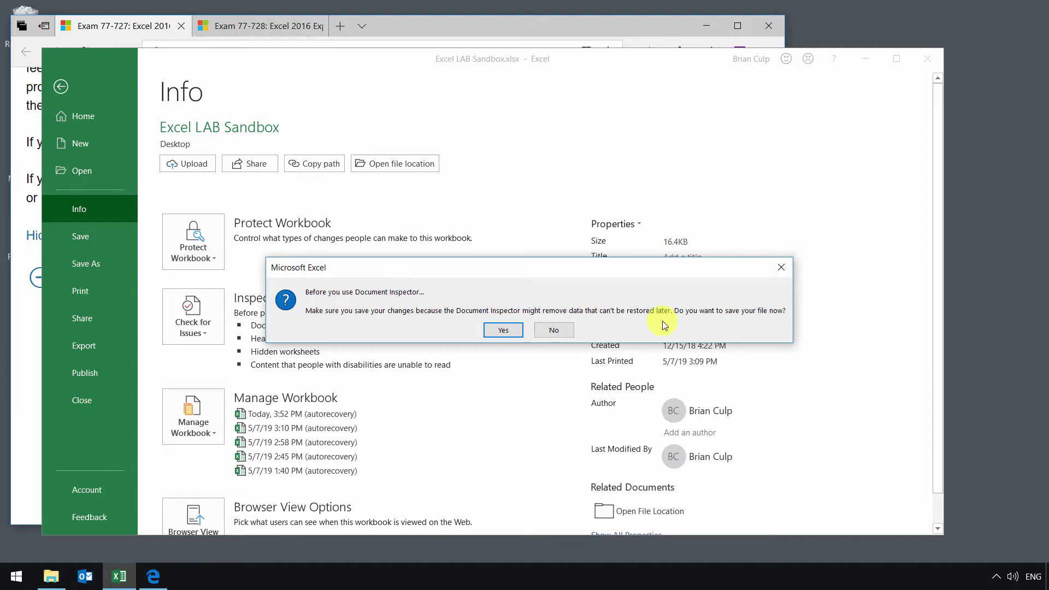
- Save the workbook and run the Document Inspector on every category except Ink
click(504, 332)
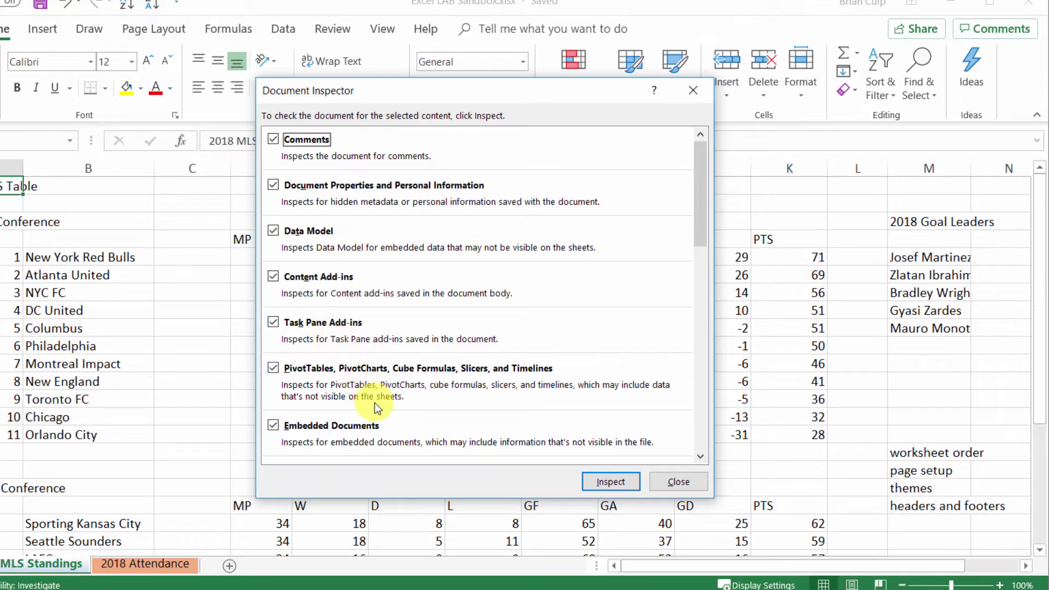
scroll(376, 407, down, 3)
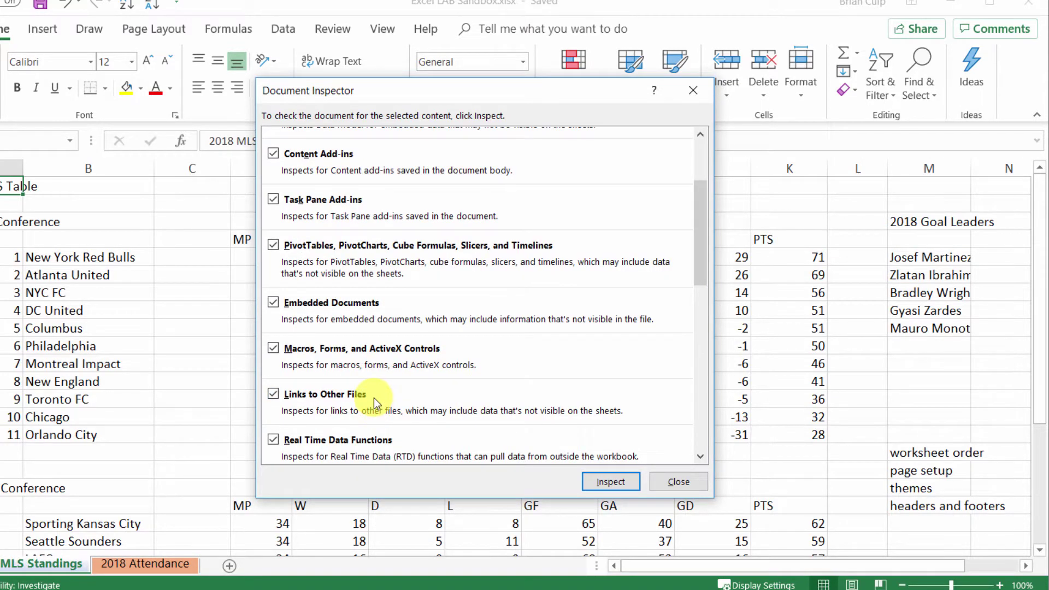
scroll(374, 398, down, 3)
scroll(410, 359, down, 3)
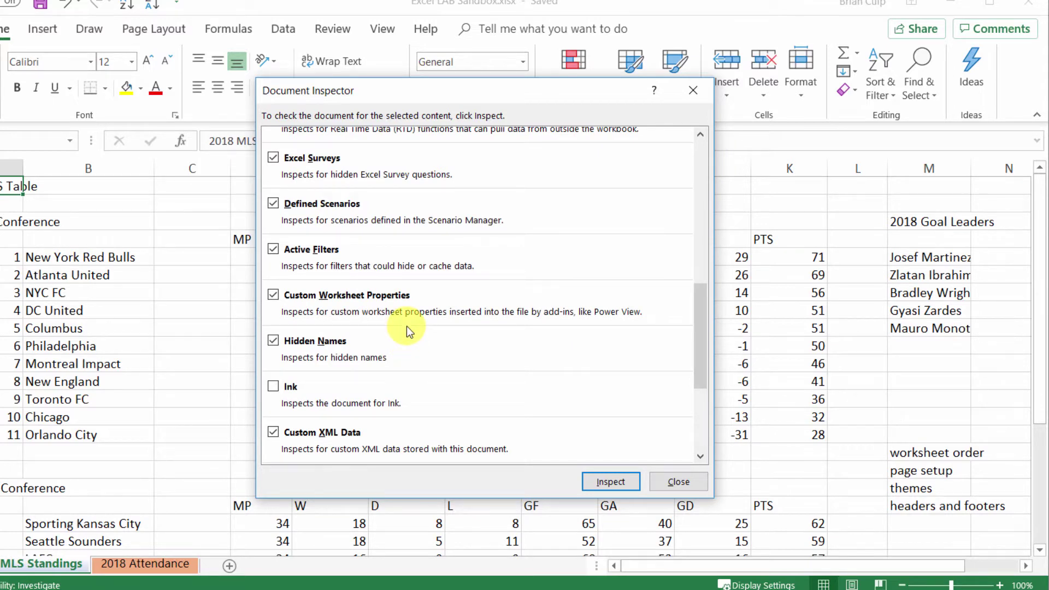
scroll(406, 326, down, 1)
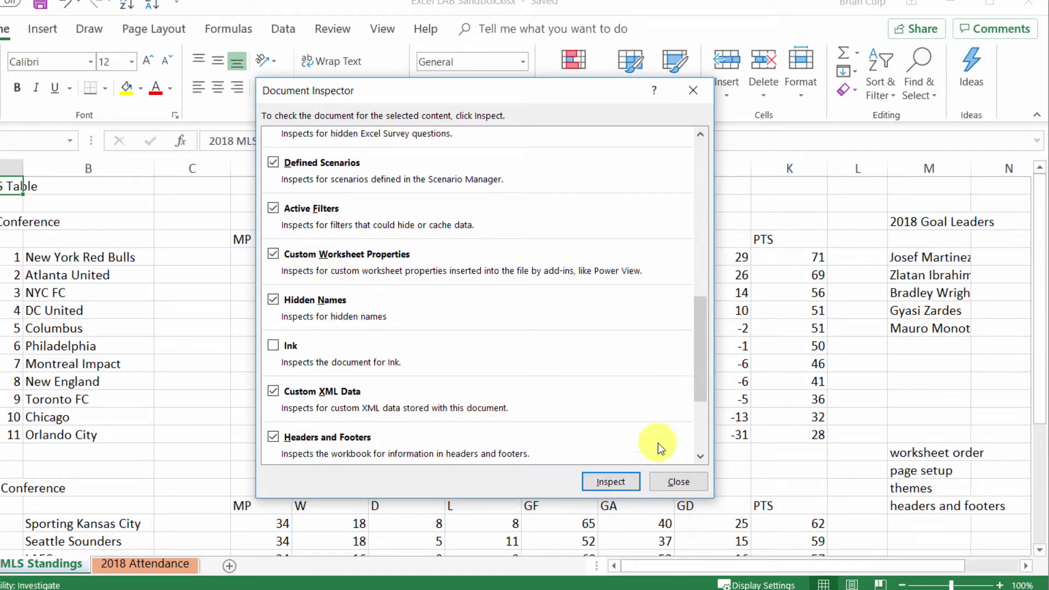
drag(697, 382, 694, 440)
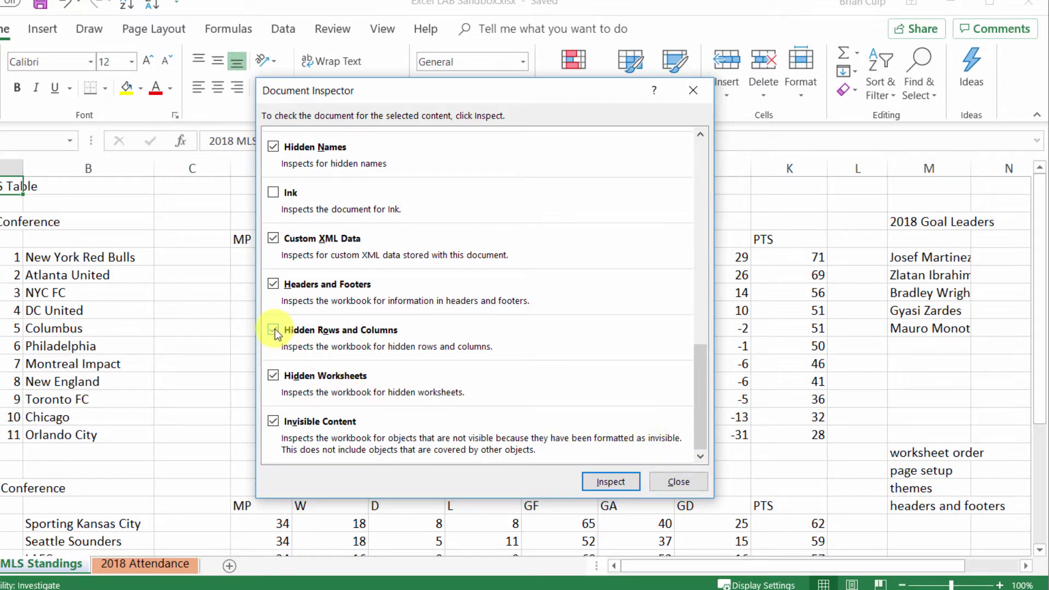
click(606, 482)
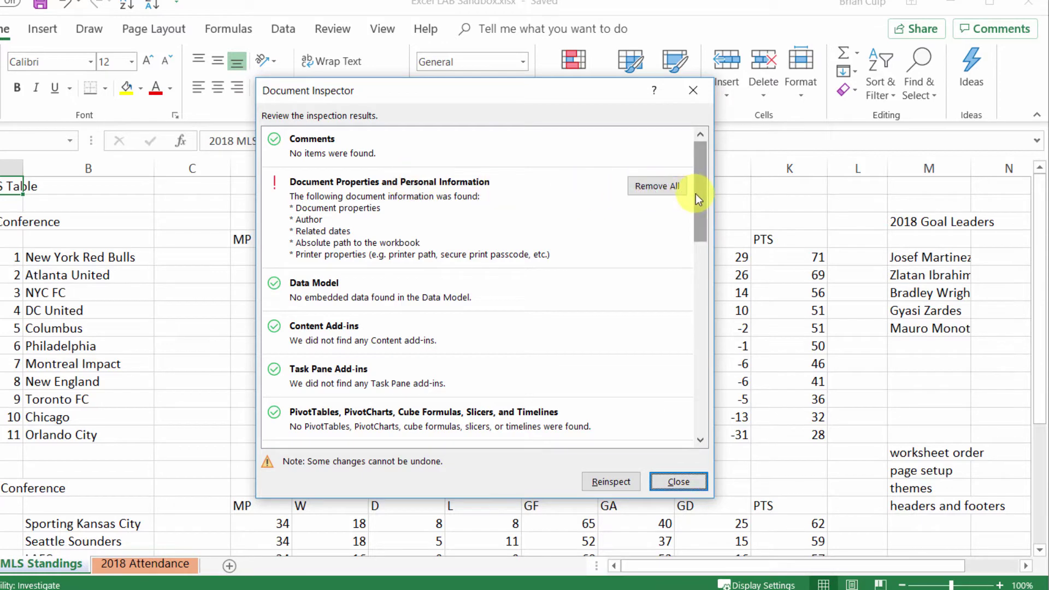
- Review the inspector results flagging worksheet headers and one hidden worksheet
drag(696, 193, 703, 377)
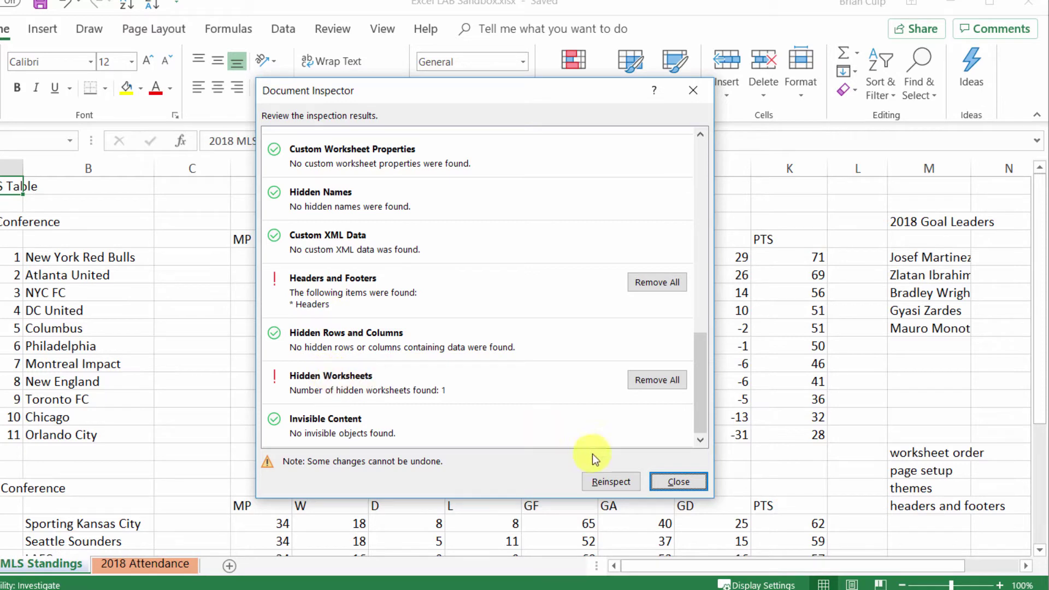
- Close the inspector results and view the 2018 MLS STANDINGS INFO header in Page Layout
click(676, 484)
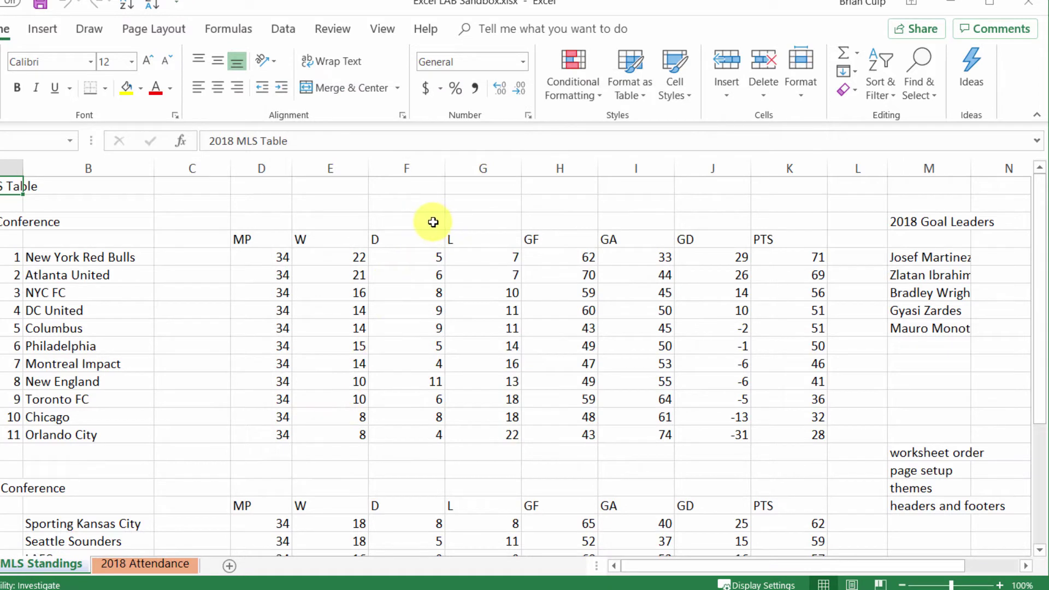
click(381, 30)
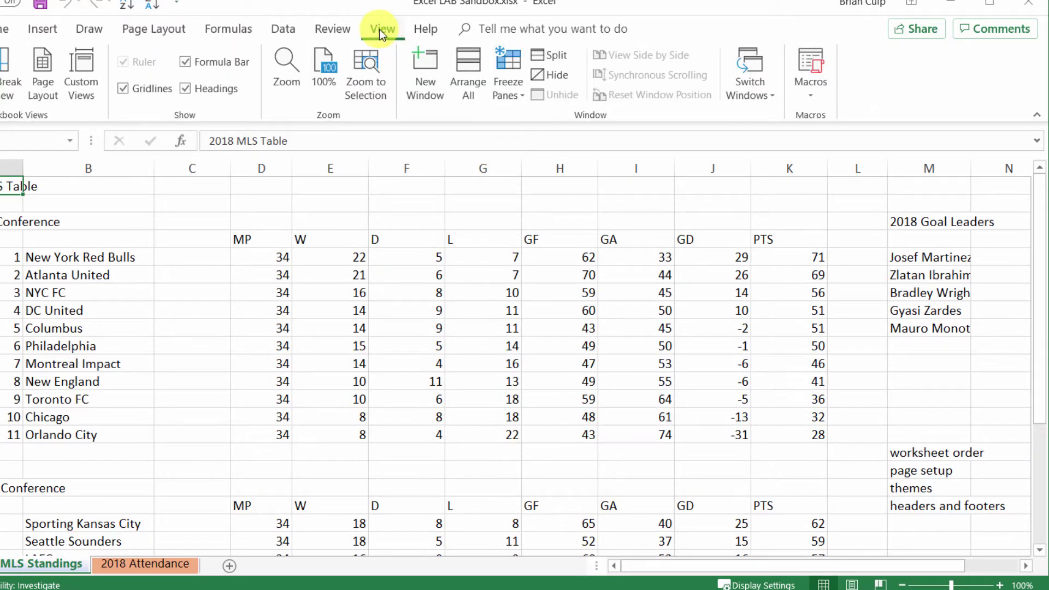
click(39, 85)
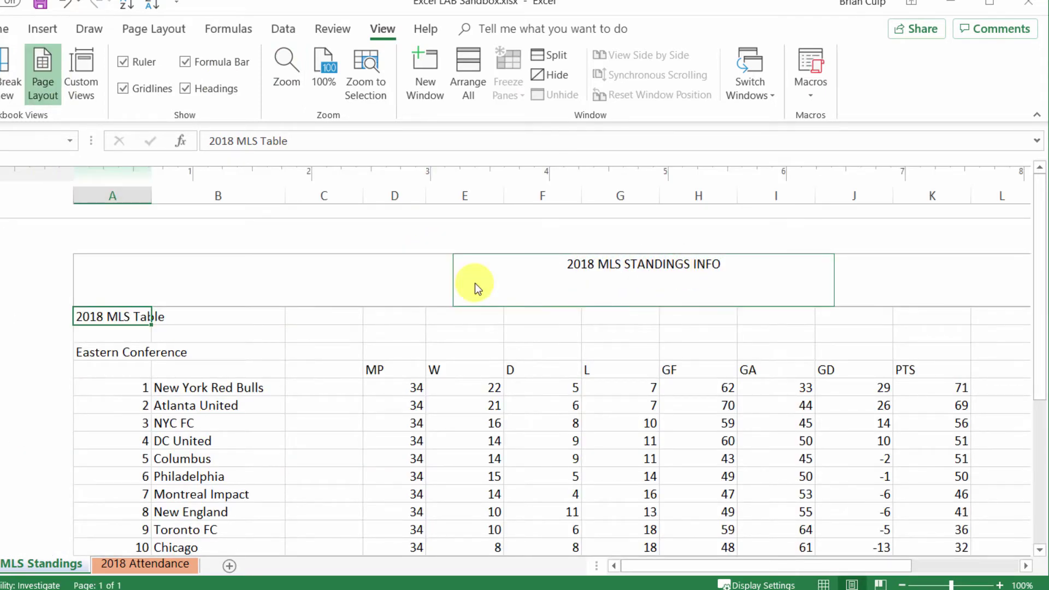
- Return the sheet to Normal view and reopen the workbook's Info page
key(alt+w)
key(l)
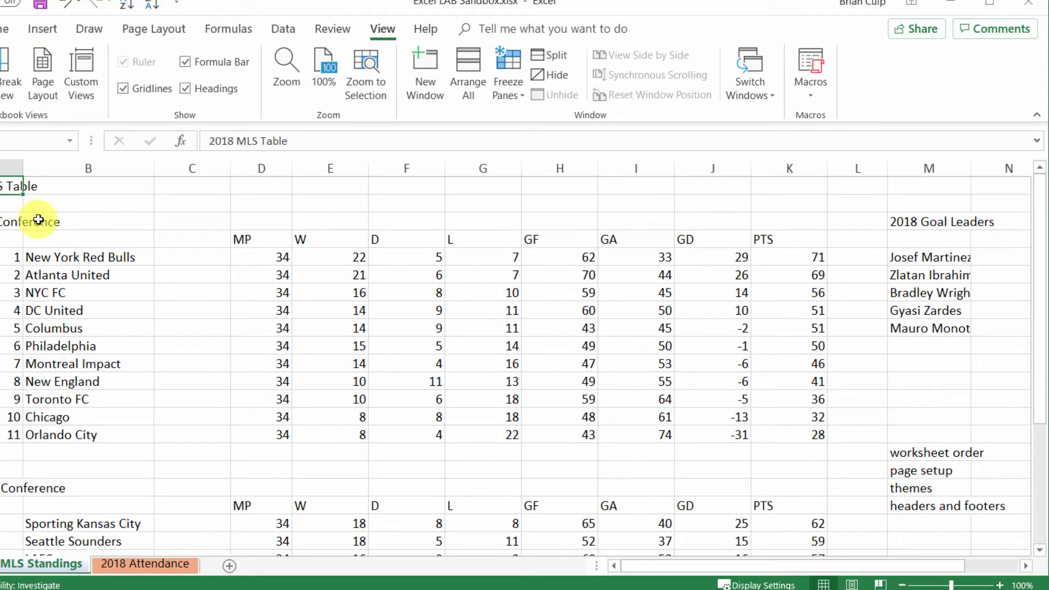
key(alt+f)
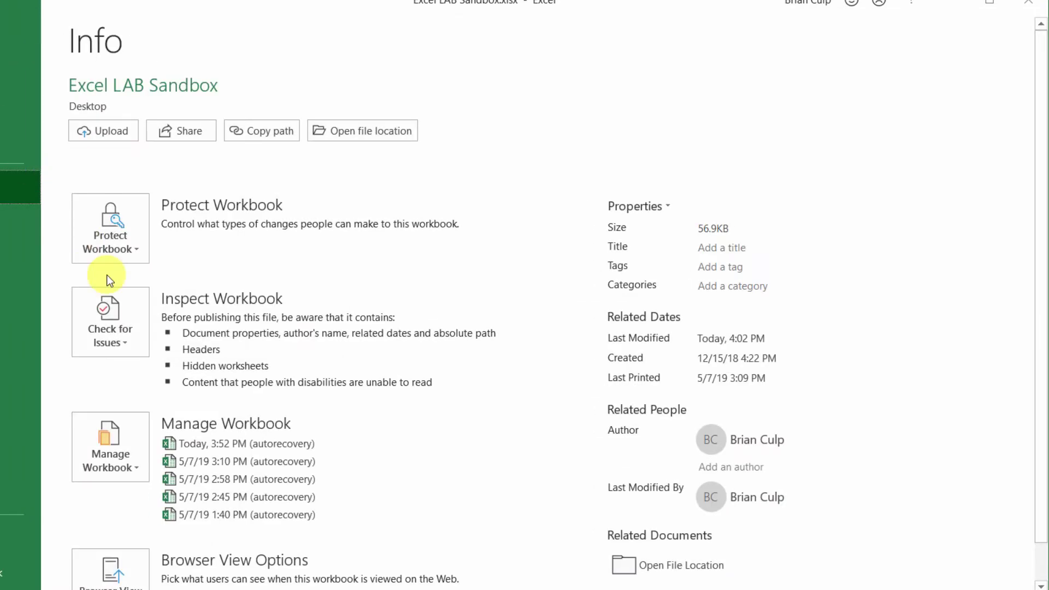
- Run Check Accessibility, which reports one Missing alternative text error
click(123, 318)
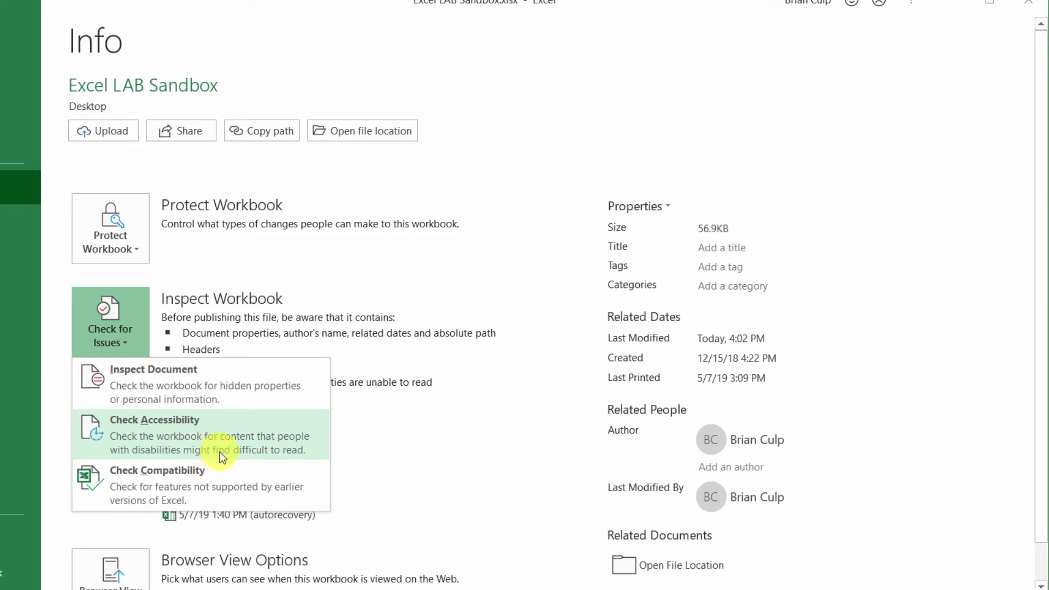
click(278, 443)
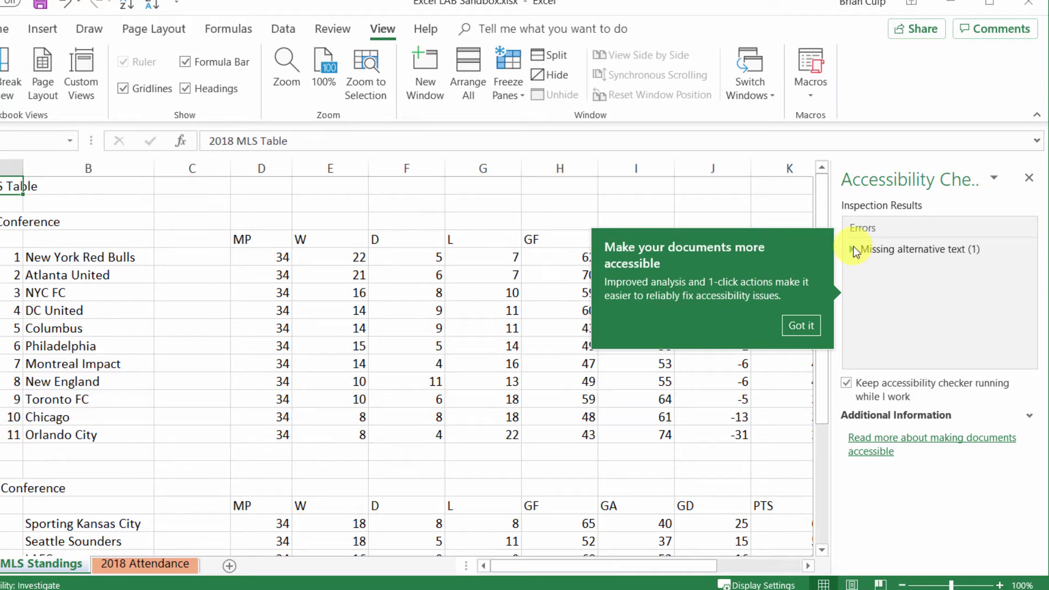
- On the 2018 Attendance sheet, select the MLS logo and expand the Missing alternative text error
click(153, 566)
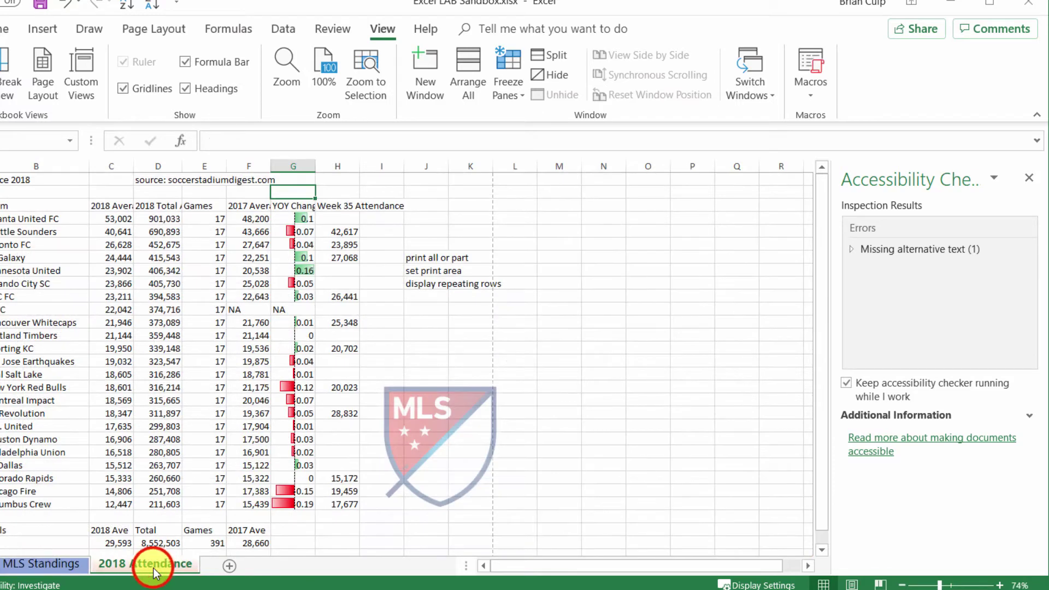
click(428, 455)
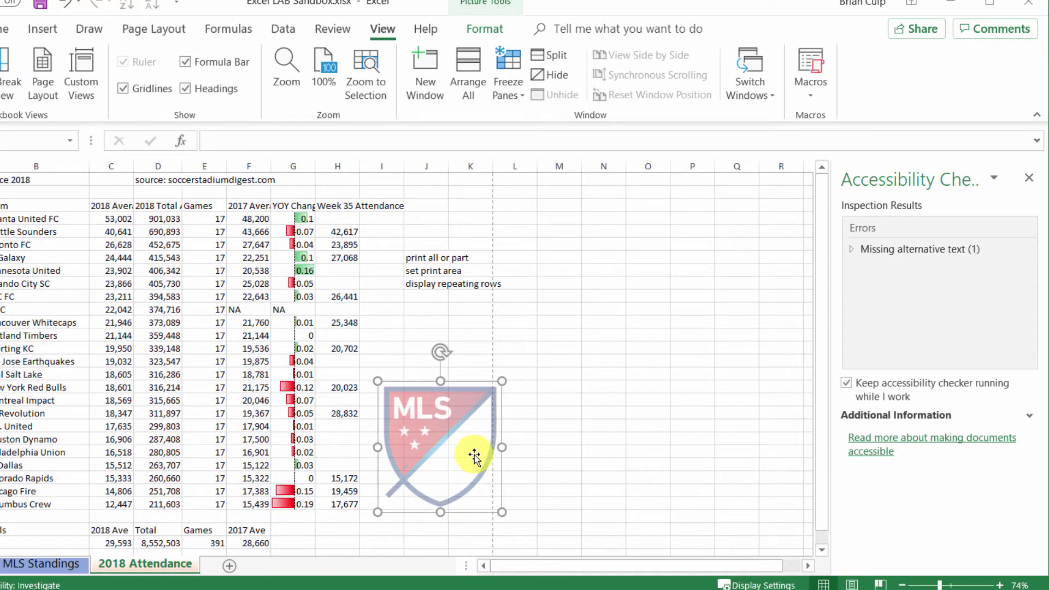
click(851, 251)
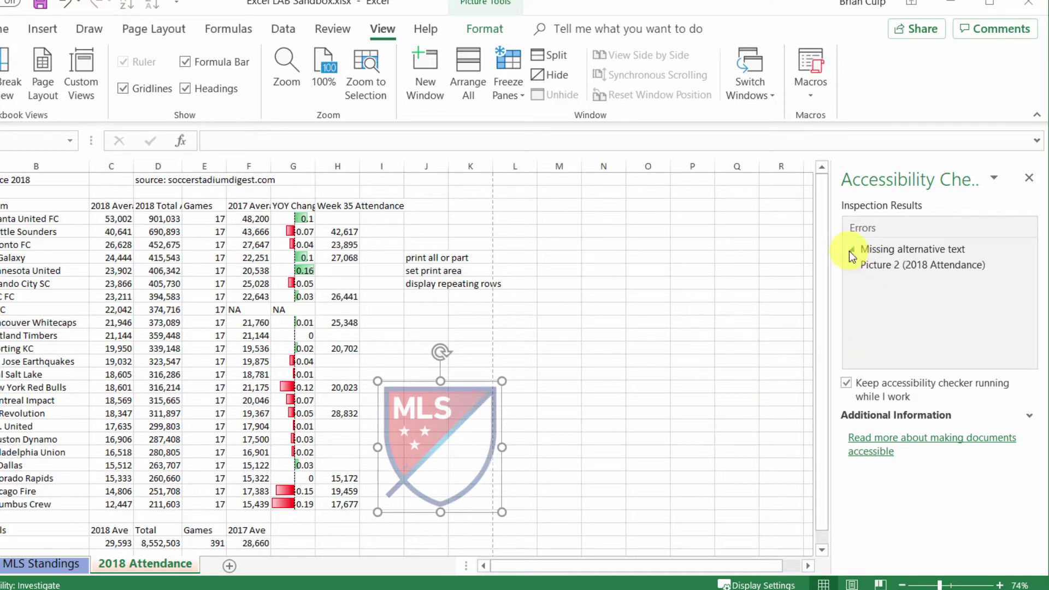
mouse_move(875, 268)
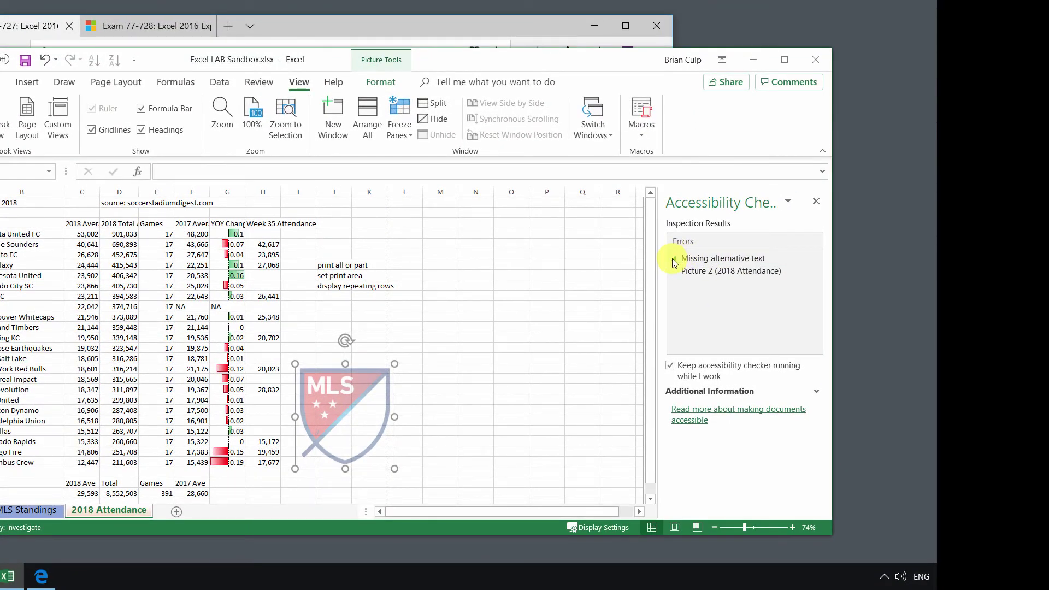
- Choose Add a description for Picture 2, then close the Accessibility Checker pane
click(814, 272)
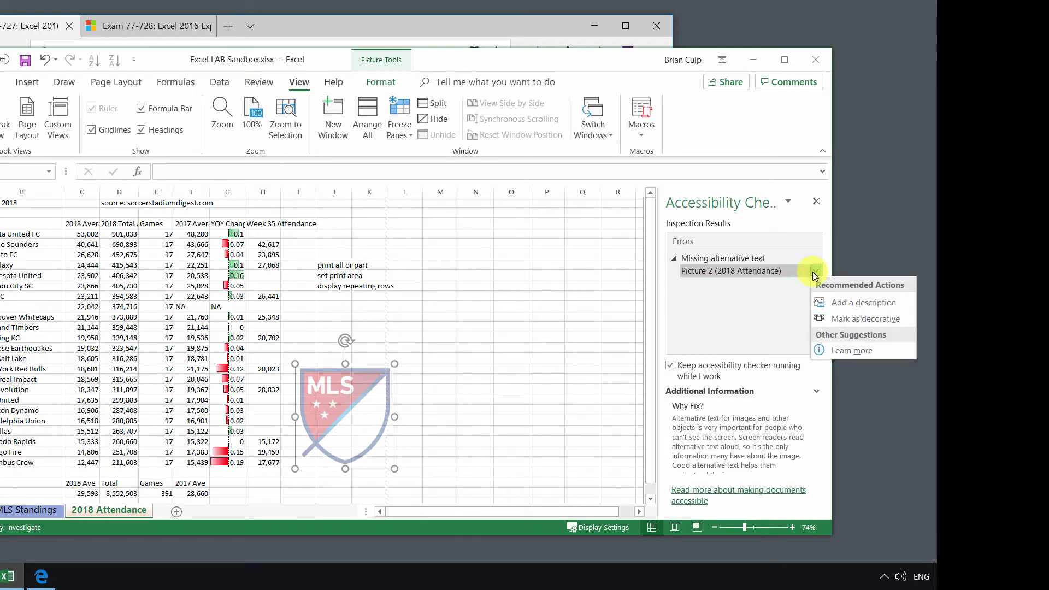
click(825, 302)
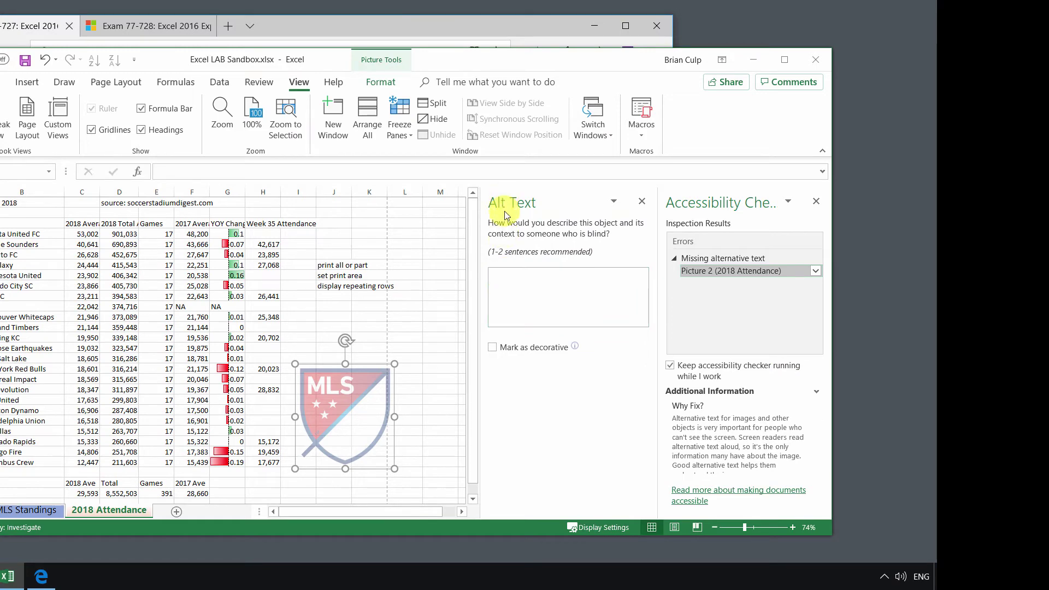
click(816, 204)
- Reopen the MLS logo's Alt Text pane from Picture Tools Format, then close it with no description
click(815, 202)
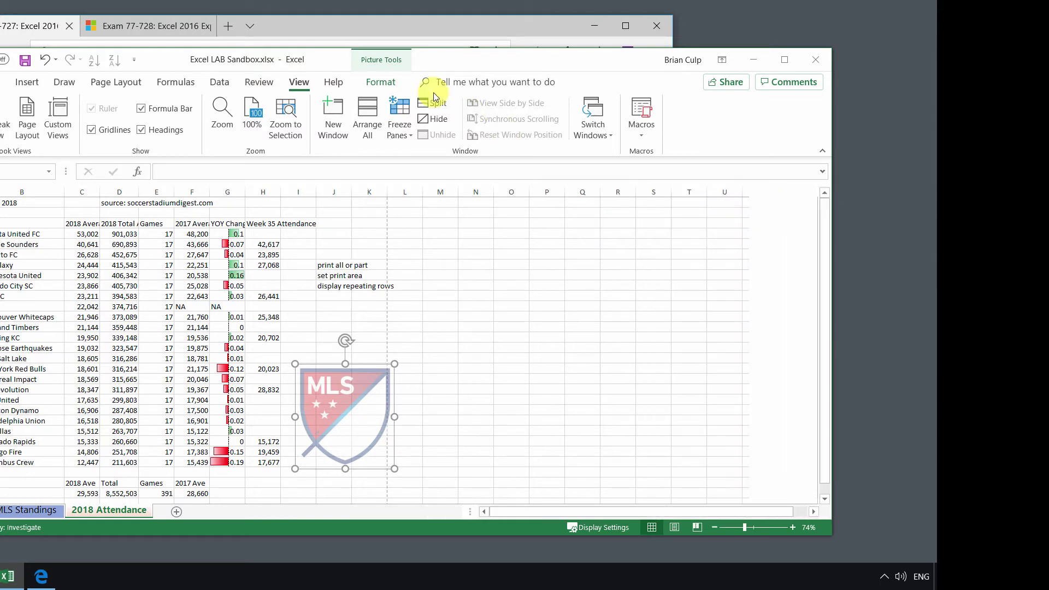
click(384, 65)
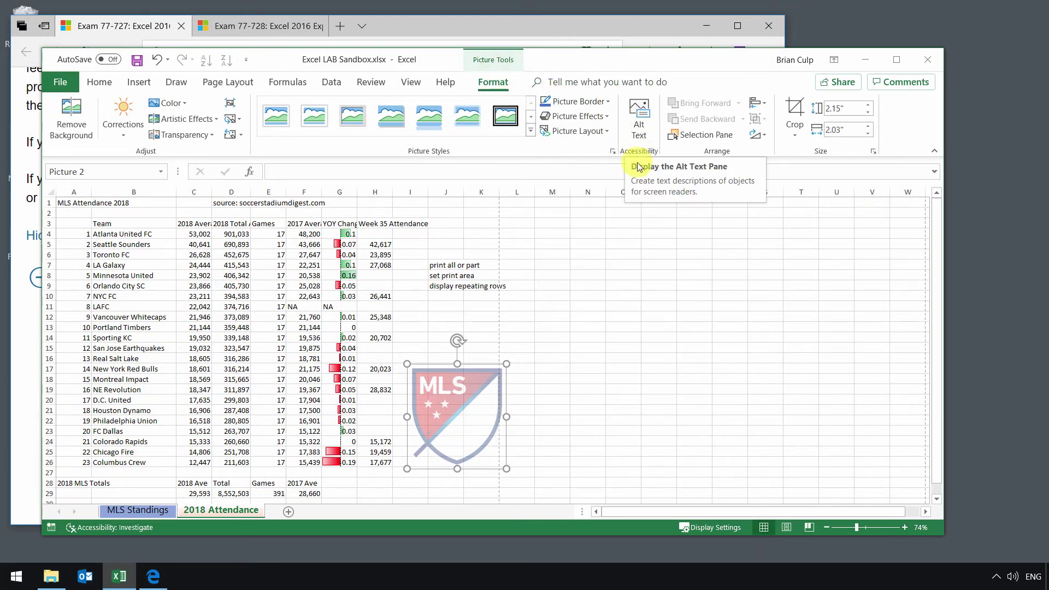
click(645, 121)
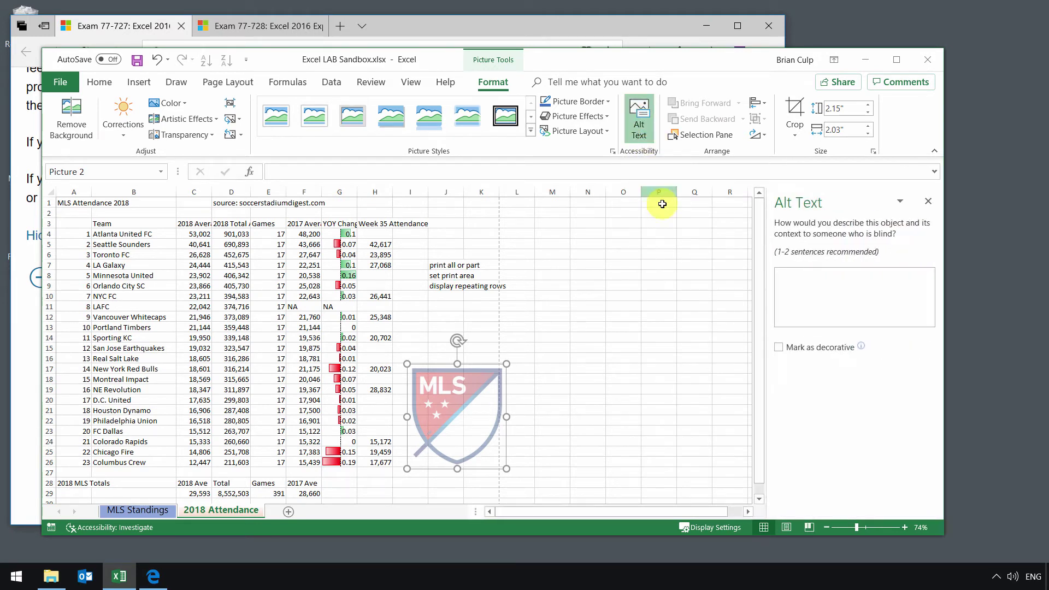
click(821, 296)
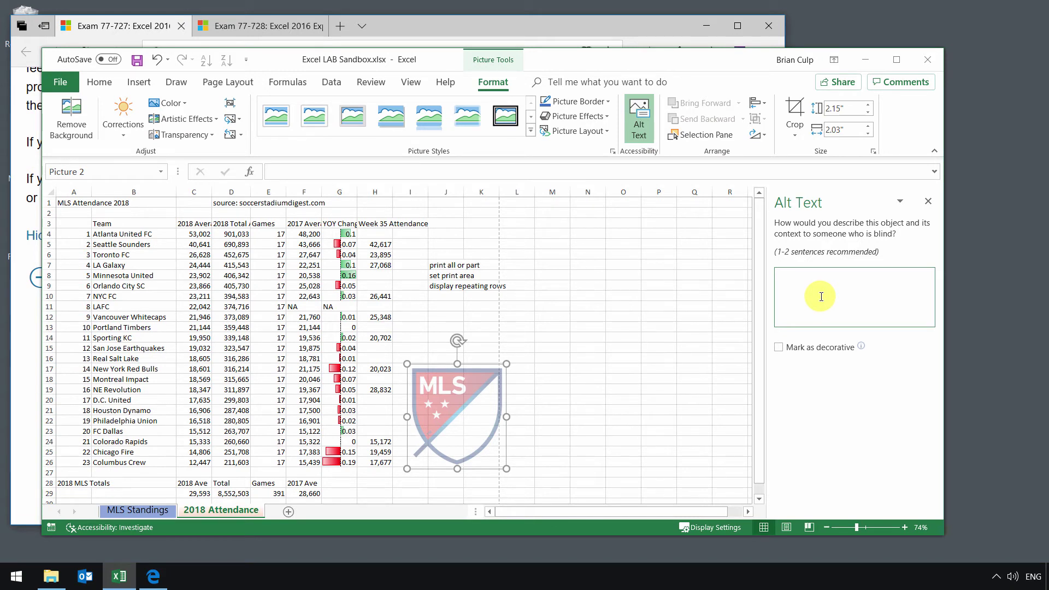
click(928, 202)
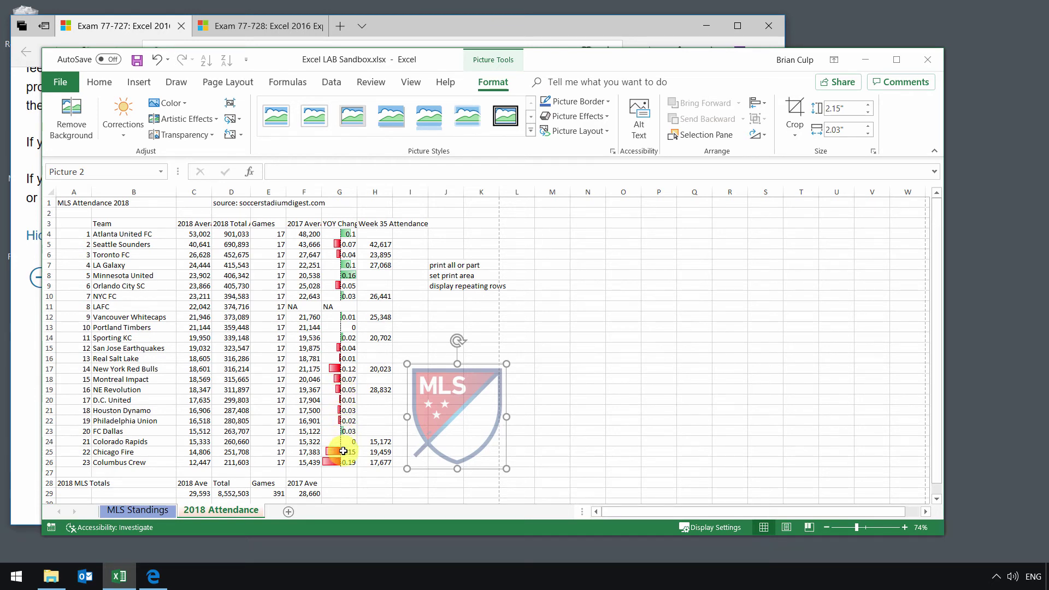
- Run Check Compatibility from the Info page, flagging conditional formatting data bars
click(59, 84)
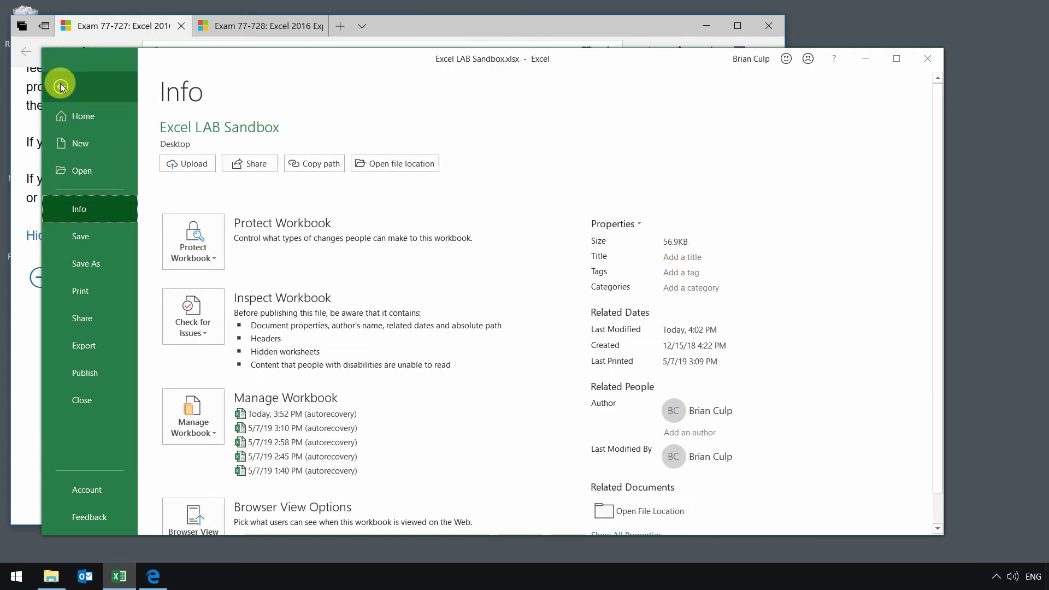
click(212, 333)
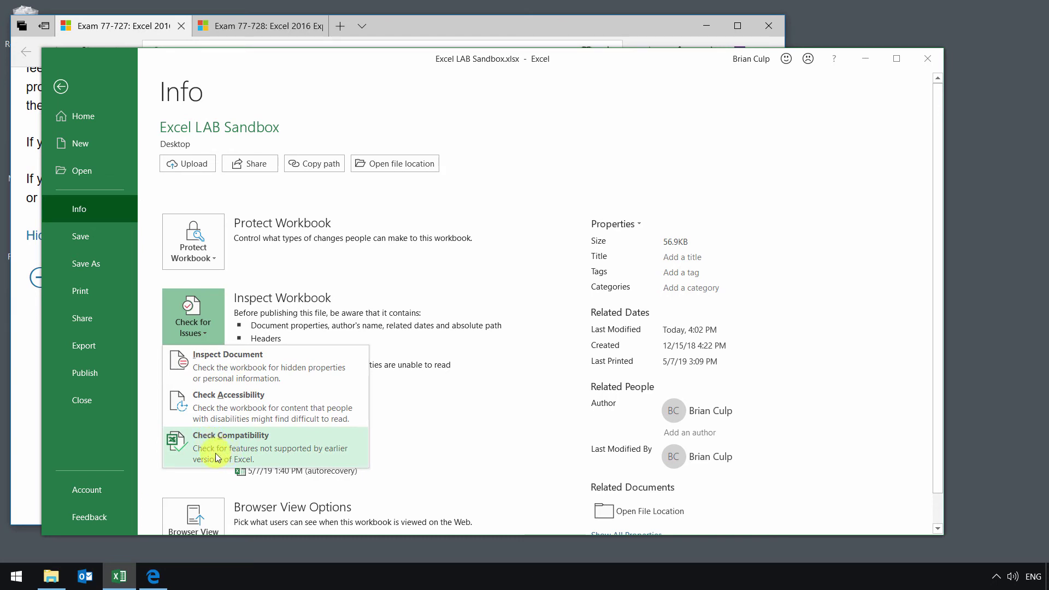
click(299, 454)
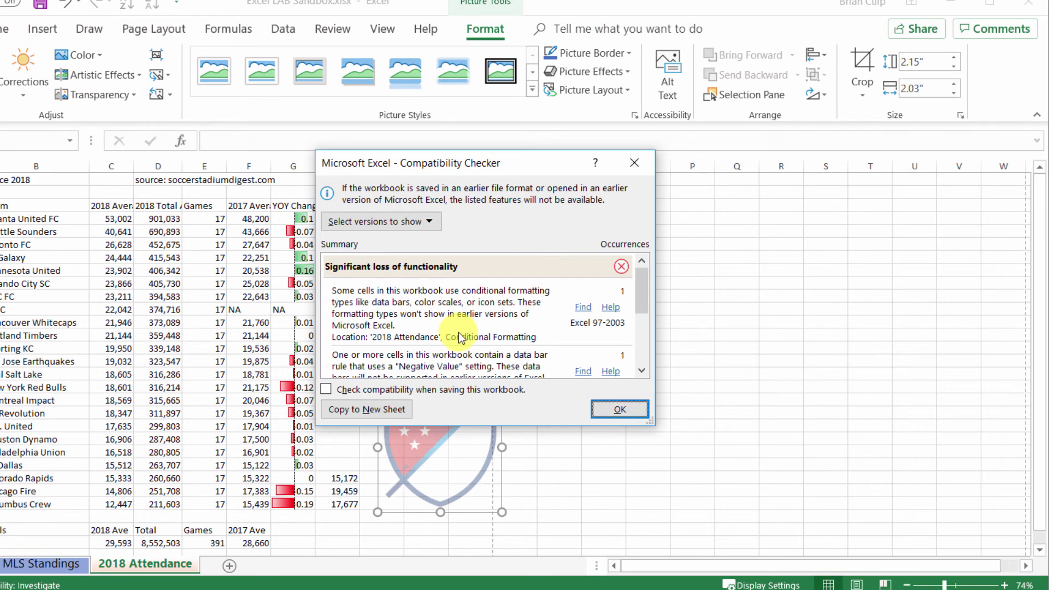
- Select the flagged data-bar cells in column G and close the Compatibility Checker
click(459, 337)
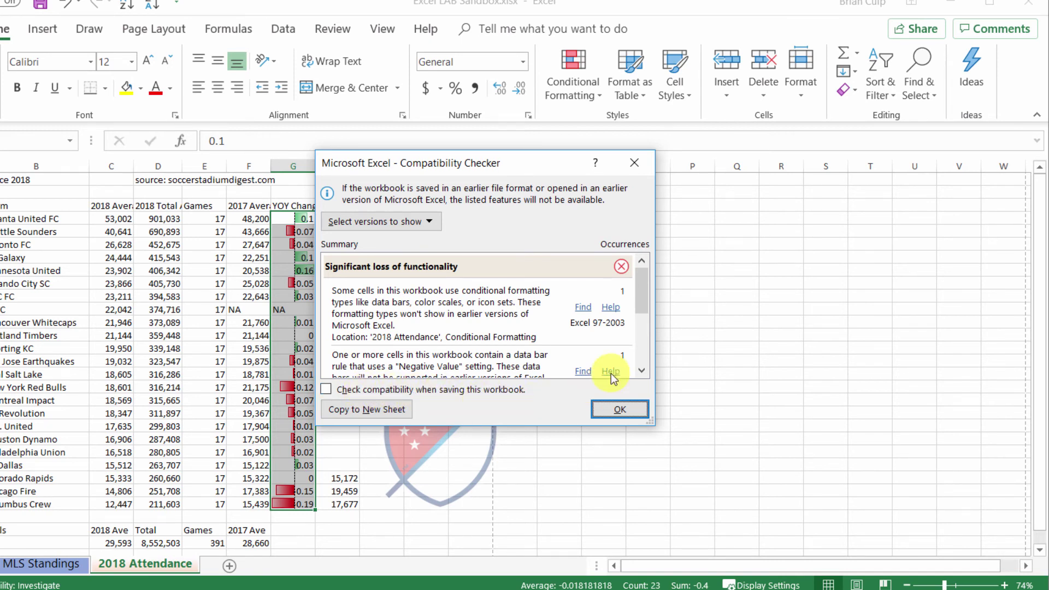
mouse_move(647, 294)
mouse_down()
mouse_move(640, 341)
mouse_move(638, 300)
mouse_up()
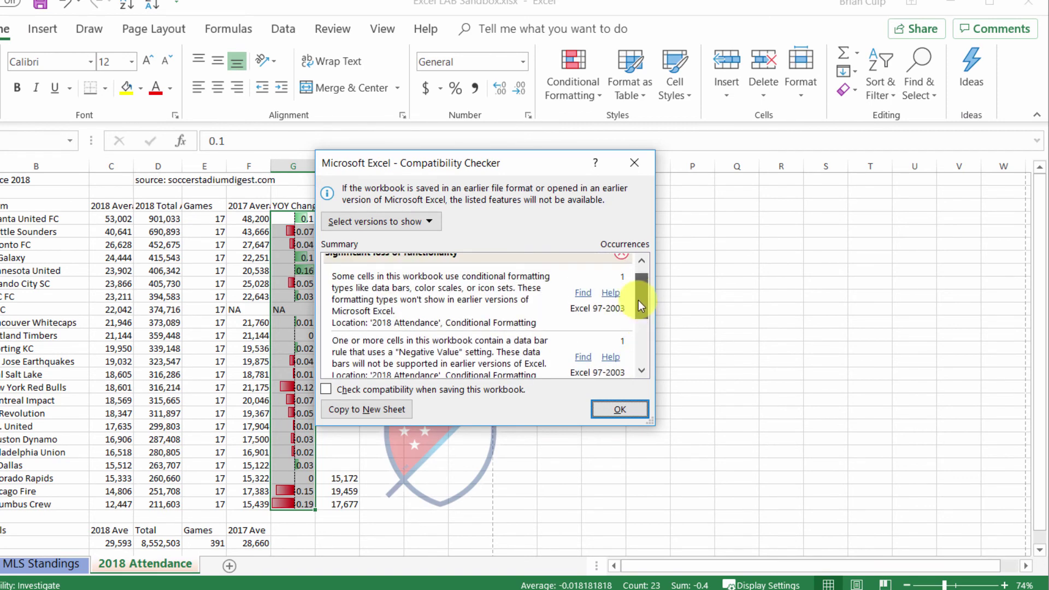
click(580, 298)
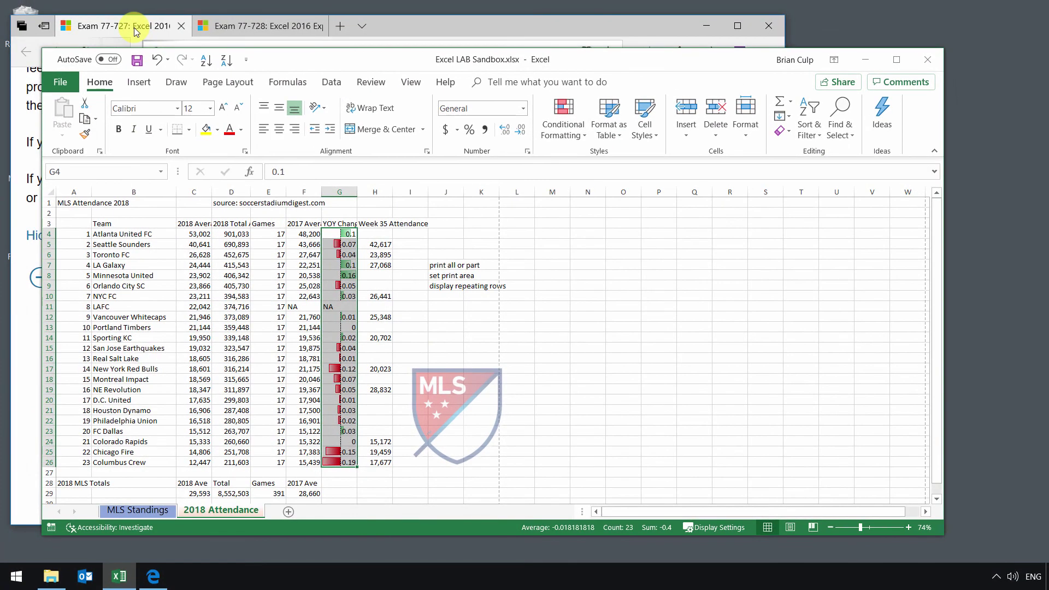
- Return to the Exam 77-727 page in Edge and scroll to the worksheets and workbooks objectives
click(135, 30)
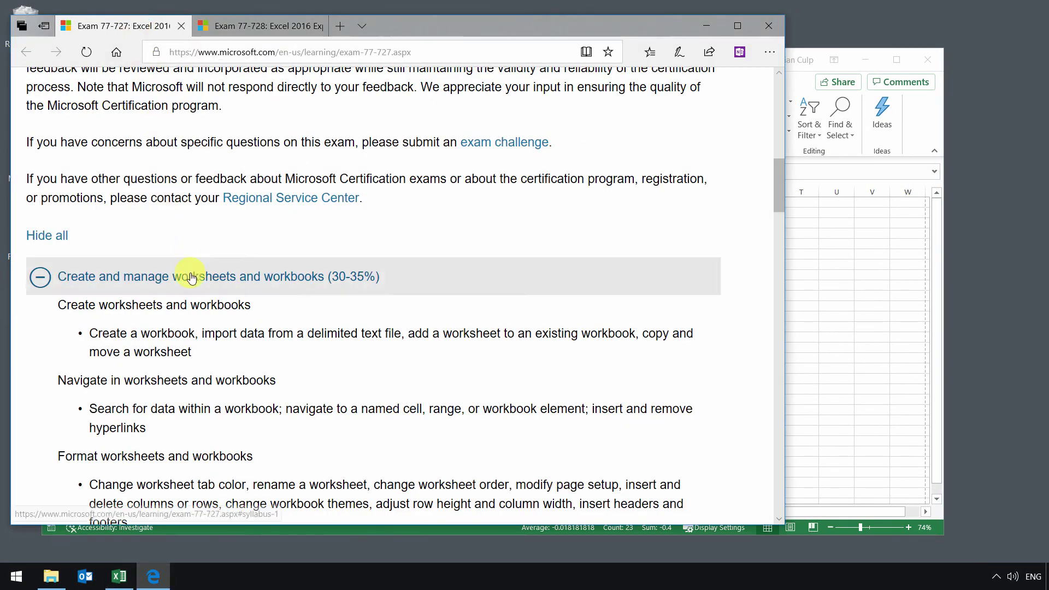
scroll(183, 339, down, 3)
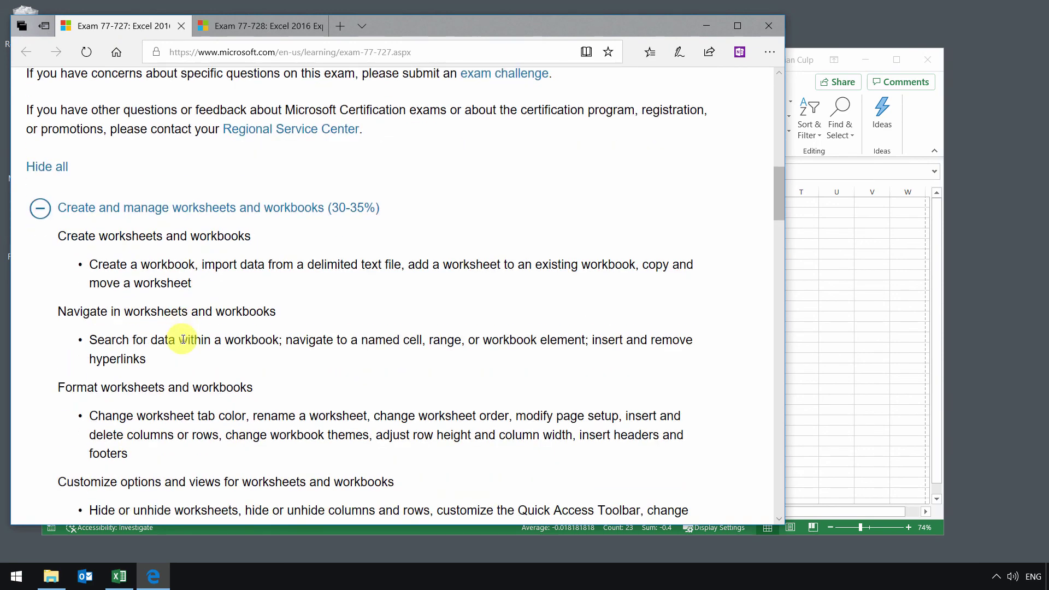